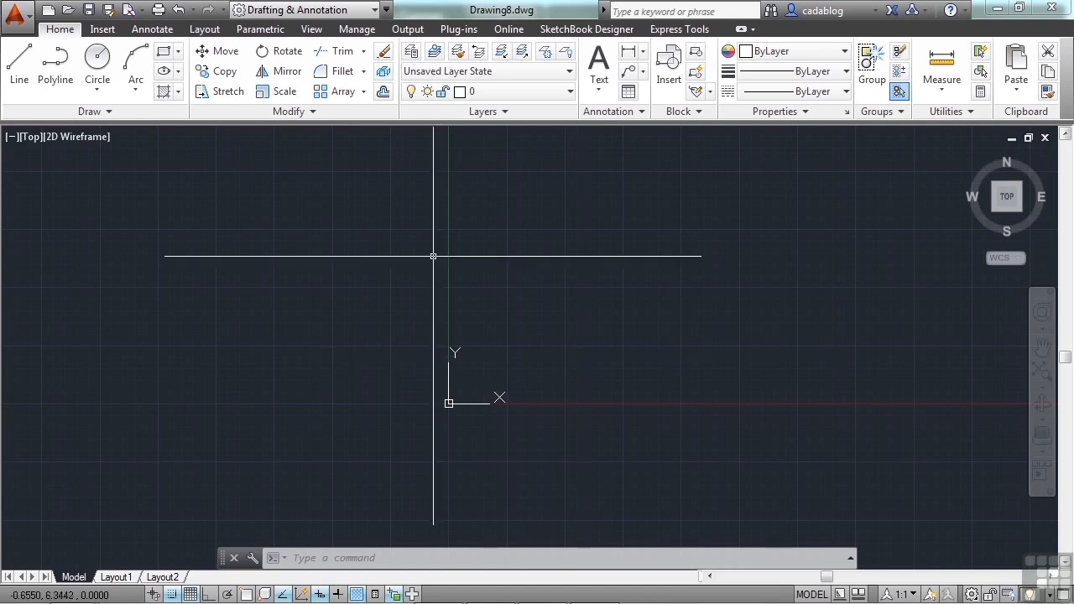
Open the recent drawing civil_example-imperial.dwg and bring the site plan to the middle of the drawing area
{"action": "left_click", "coordinate": [18, 17]}
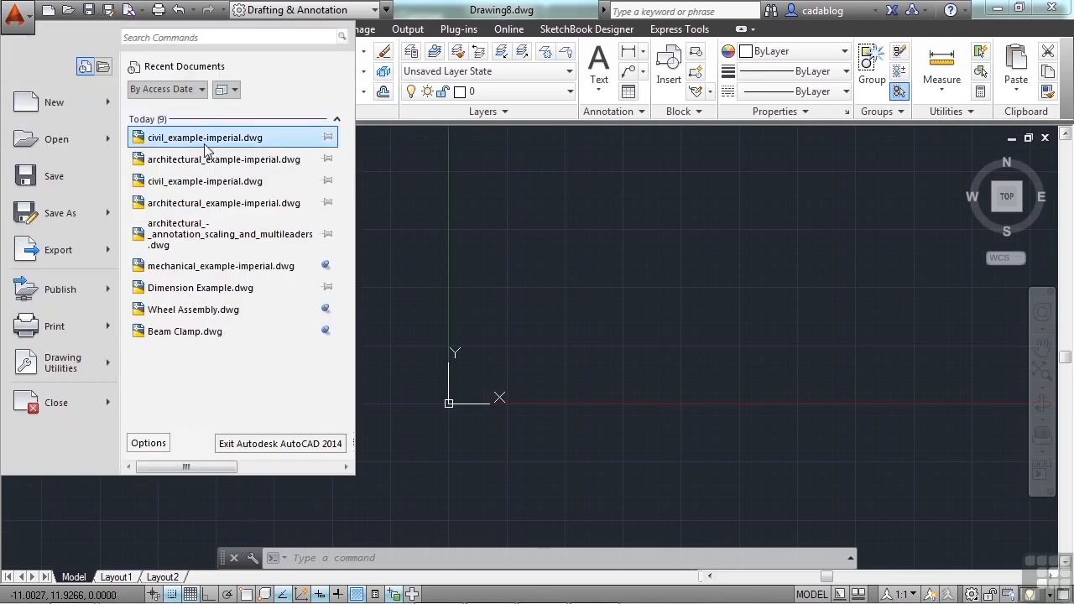
{"action": "left_click", "coordinate": [432, 251]}
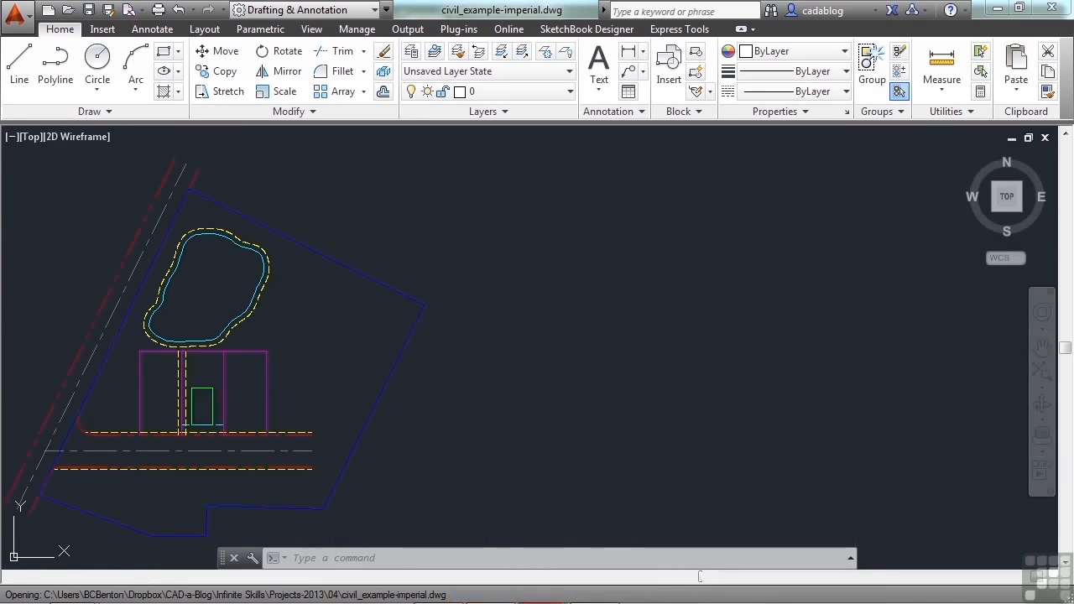
{"action": "middle_click_drag", "start_coordinate": [534, 296], "coordinate": [758, 293]}
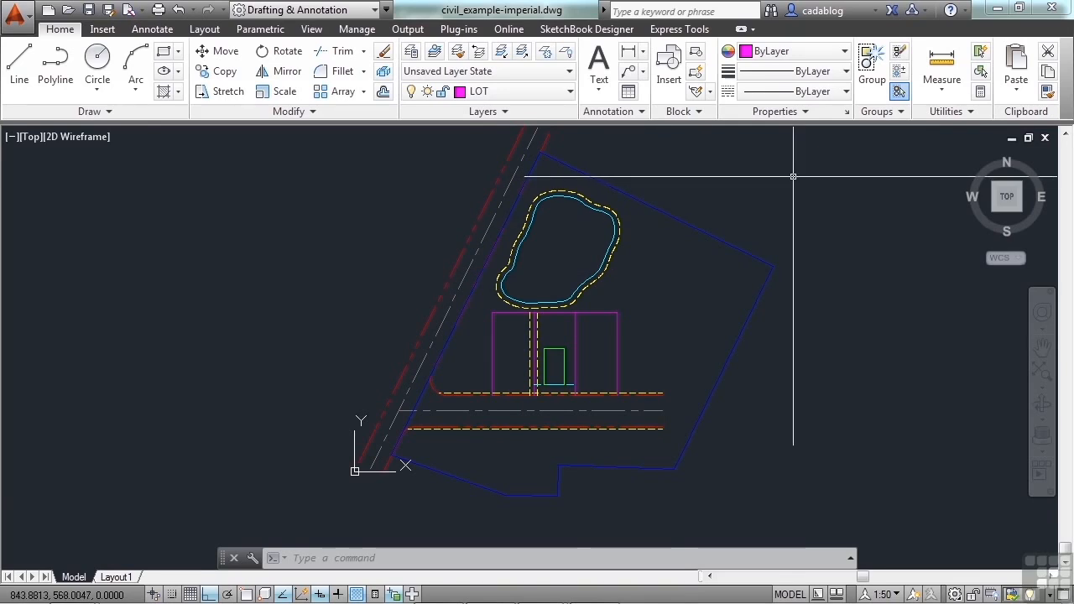
Use the PAN command to shift the site plan far west and back east, and exit the command
{"action": "type", "text": "PAN"}
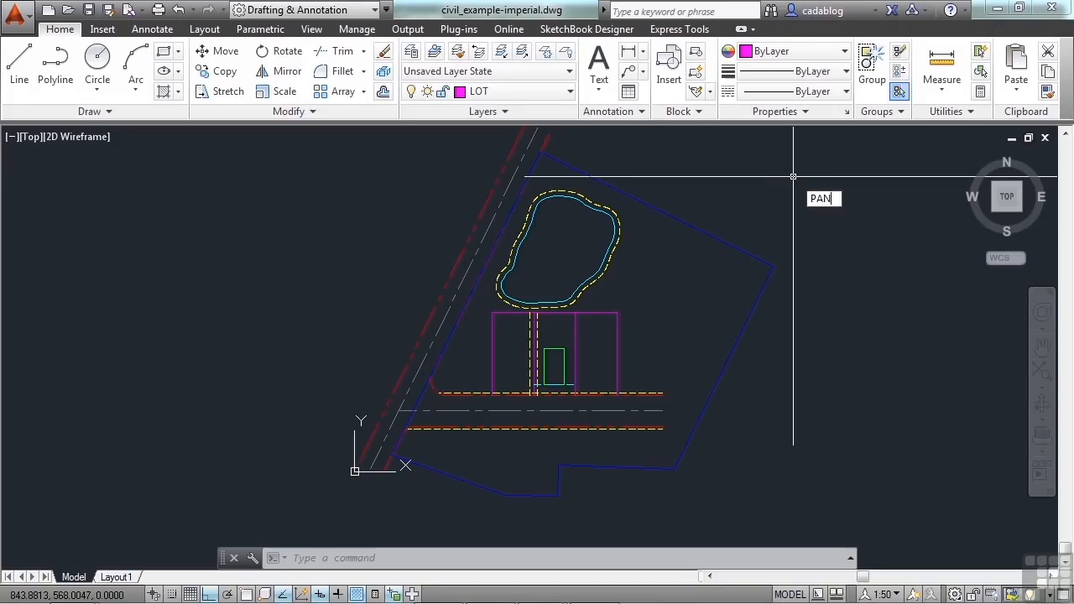
{"action": "key", "text": "Return"}
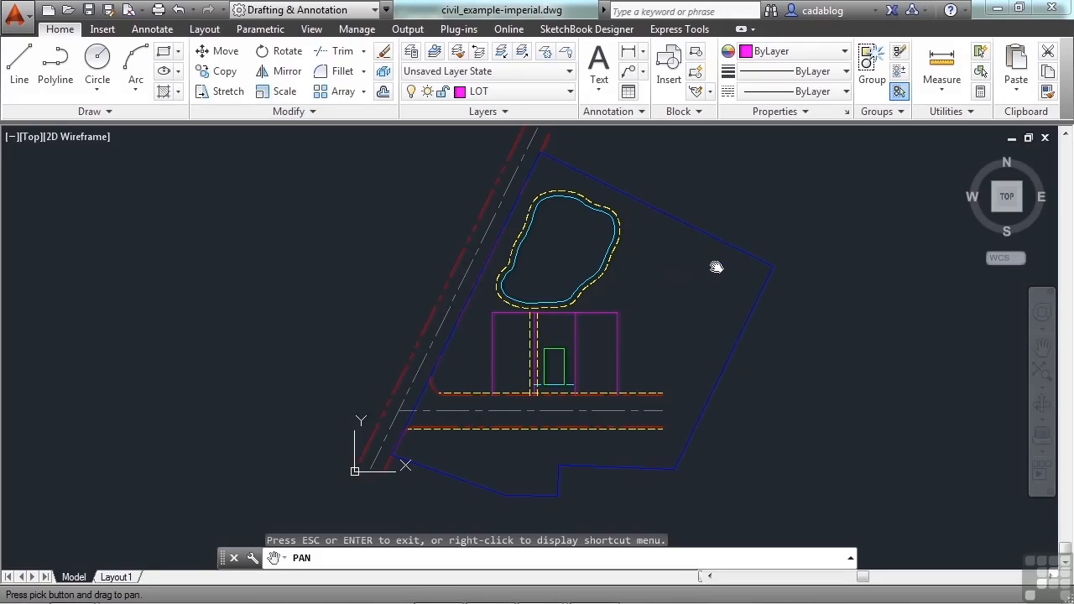
{"action": "mouse_move", "coordinate": [716, 267]}
{"action": "left_mouse_down"}
{"action": "mouse_move", "coordinate": [507, 274]}
{"action": "mouse_move", "coordinate": [328, 297]}
{"action": "left_mouse_up"}
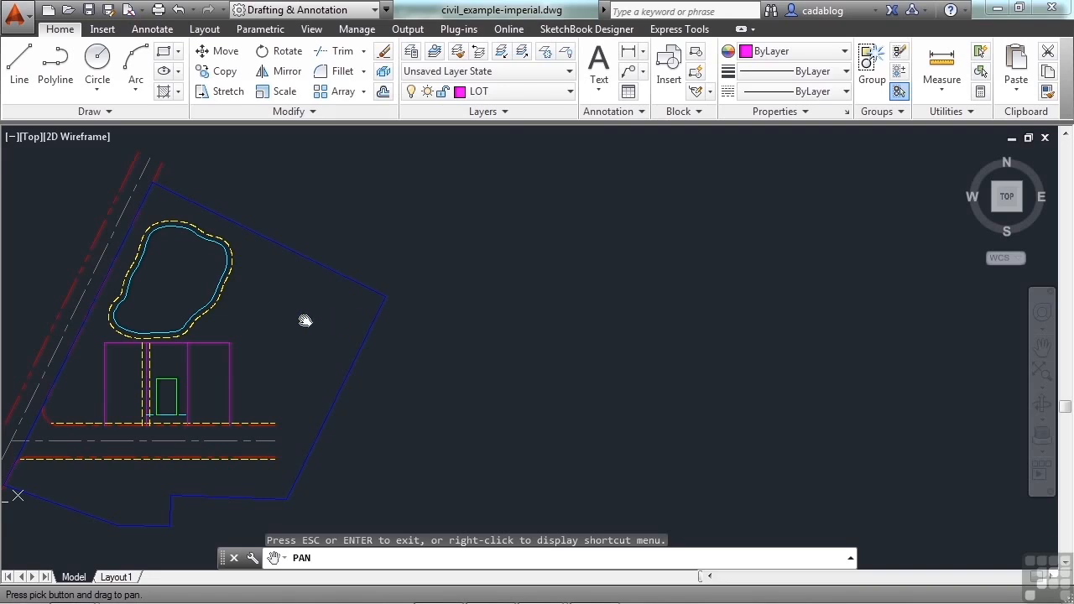
{"action": "mouse_move", "coordinate": [321, 311]}
{"action": "left_mouse_down"}
{"action": "mouse_move", "coordinate": [566, 302]}
{"action": "mouse_move", "coordinate": [898, 191]}
{"action": "left_mouse_up"}
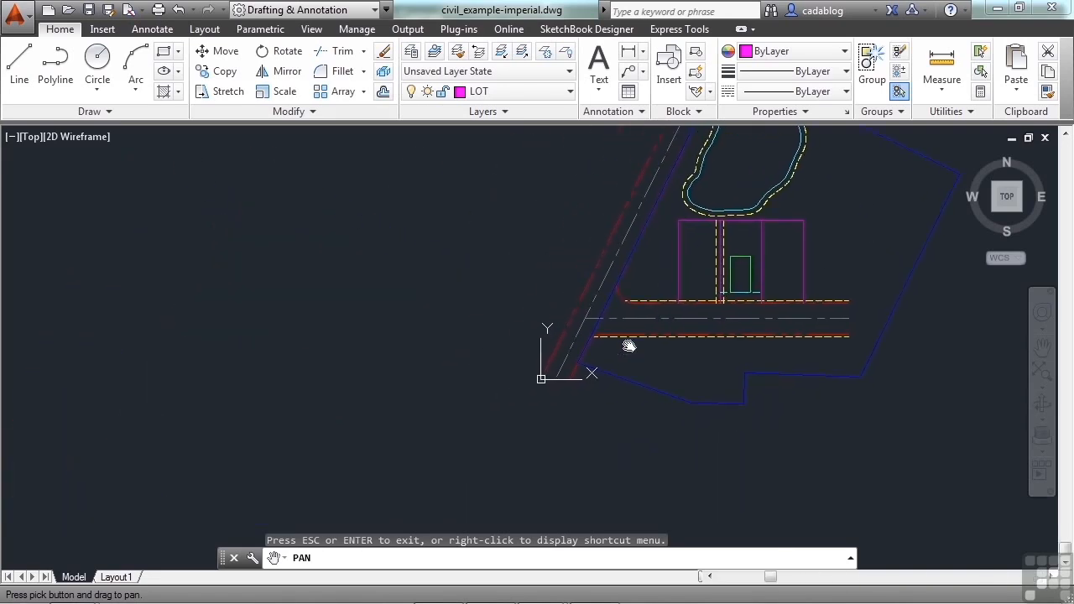
{"action": "right_click", "coordinate": [568, 298]}
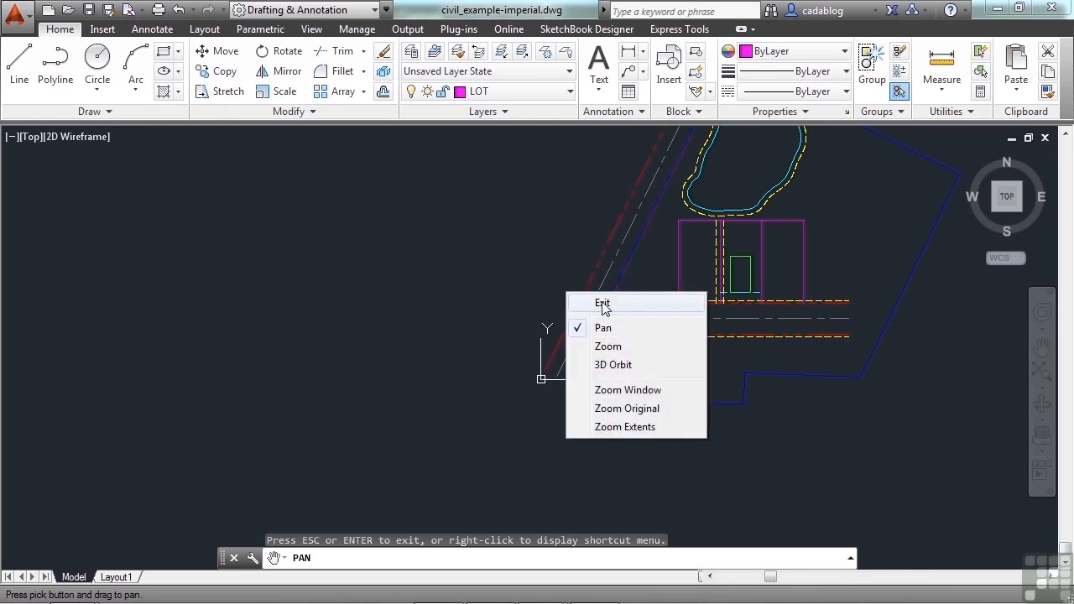
{"action": "left_click", "coordinate": [601, 303]}
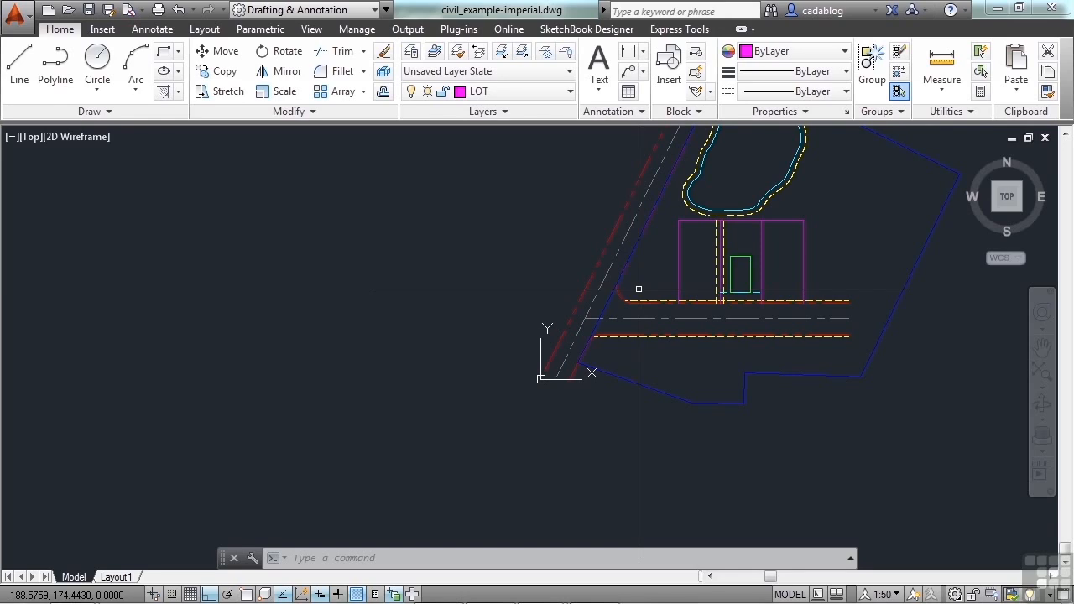
{"action": "type", "text": "p"}
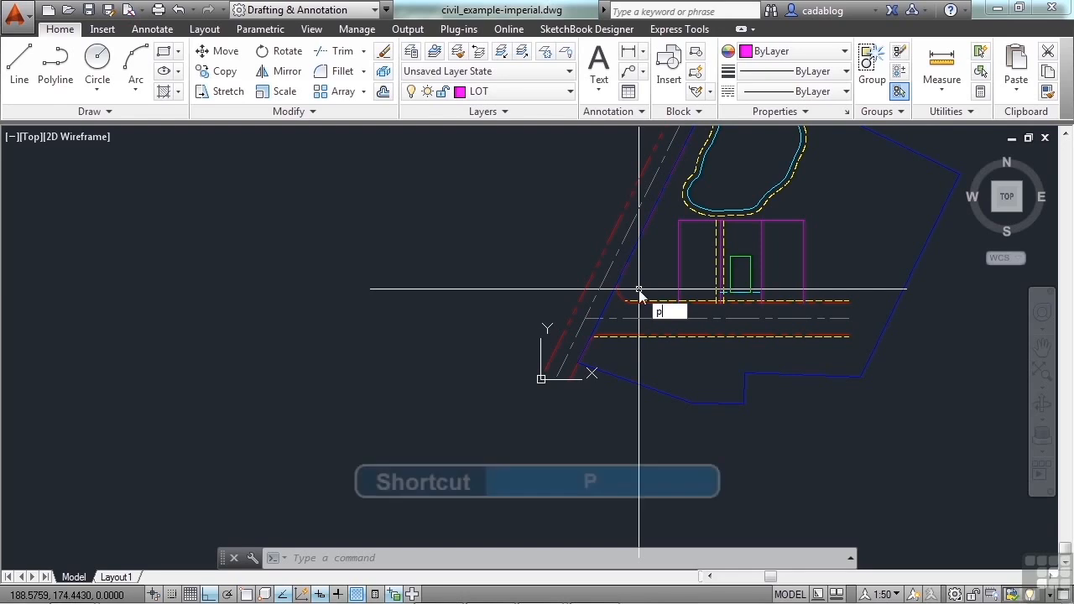
{"action": "key", "text": "Return"}
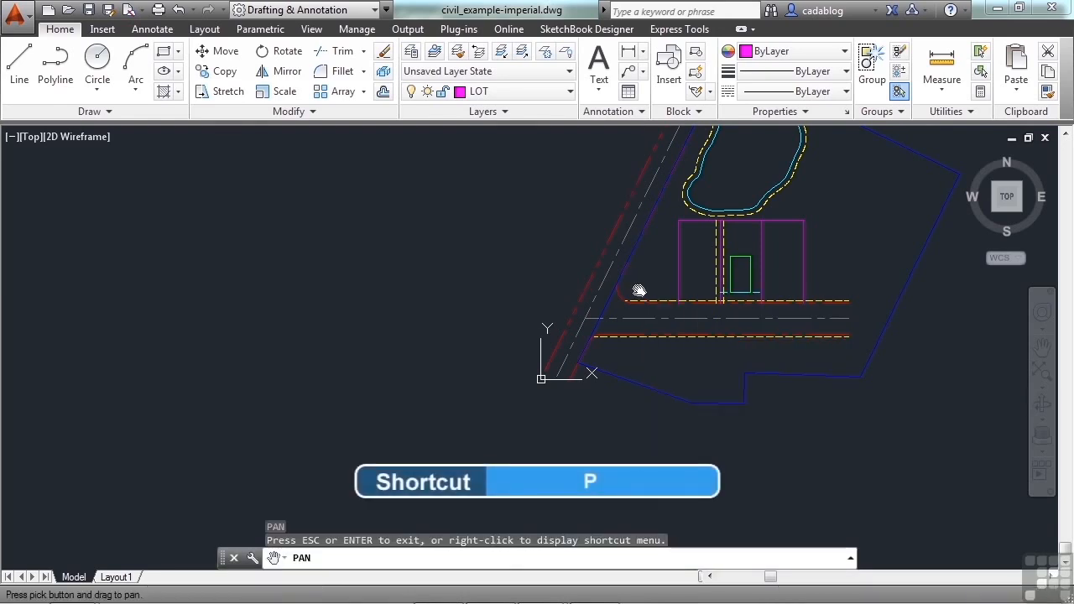
{"action": "key", "text": "Escape"}
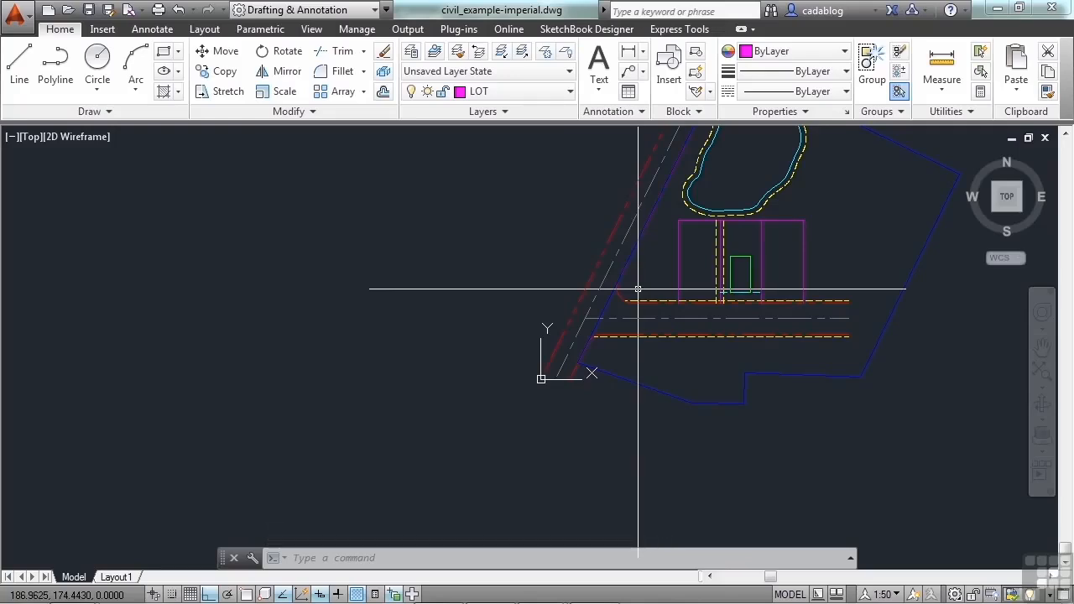
{"action": "middle_click", "coordinate": [494, 262]}
{"action": "right_click", "coordinate": [495, 264]}
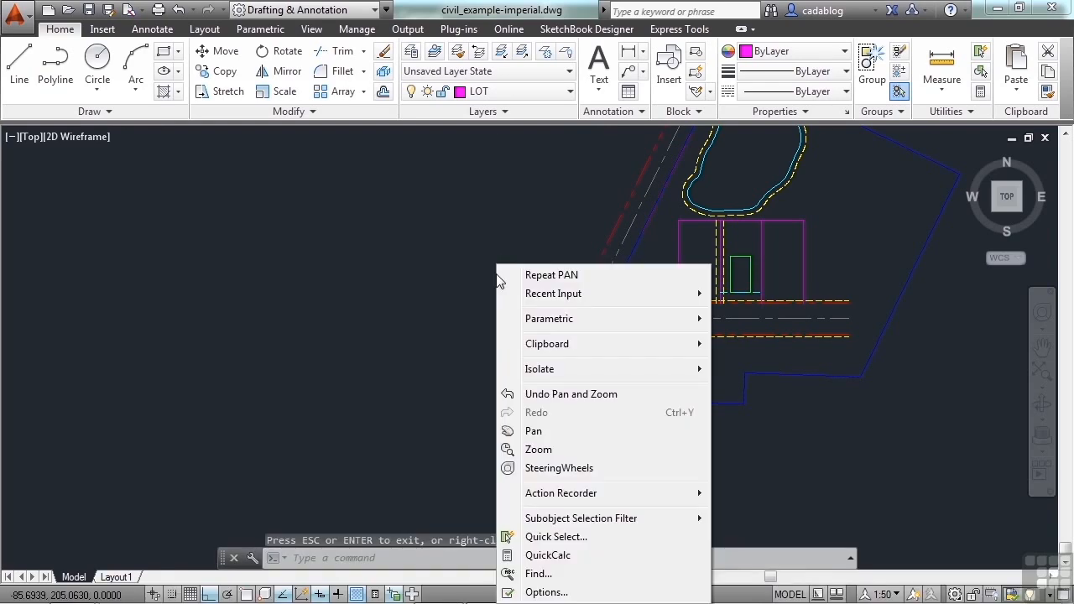
{"action": "left_click", "coordinate": [529, 433]}
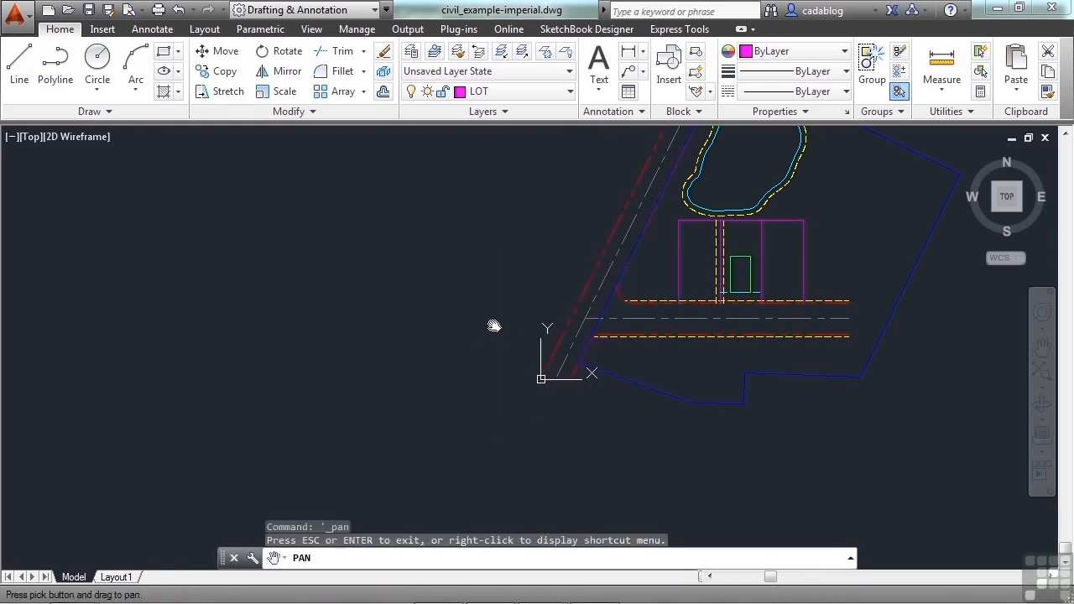
{"action": "key", "text": "Escape"}
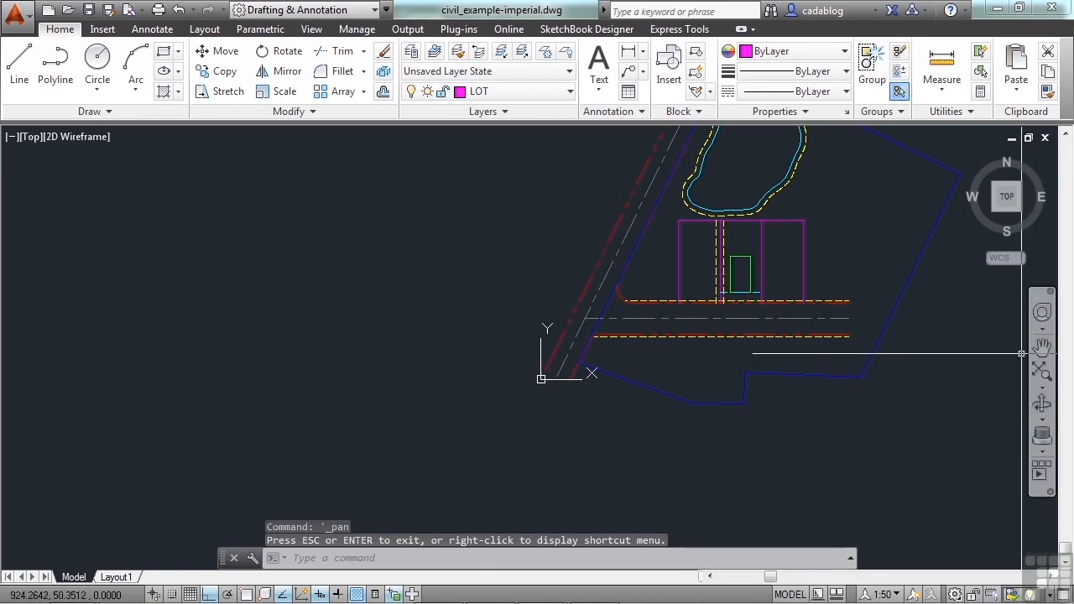
Run Pan twice to shift the site plan west and back northeast-side down, and pan it west once more without a command
{"action": "left_click", "coordinate": [1050, 356]}
{"action": "mouse_move", "coordinate": [773, 328]}
{"action": "left_mouse_down"}
{"action": "mouse_move", "coordinate": [697, 355]}
{"action": "mouse_move", "coordinate": [702, 400]}
{"action": "mouse_move", "coordinate": [626, 364]}
{"action": "left_mouse_up"}
{"action": "key", "text": "Escape"}
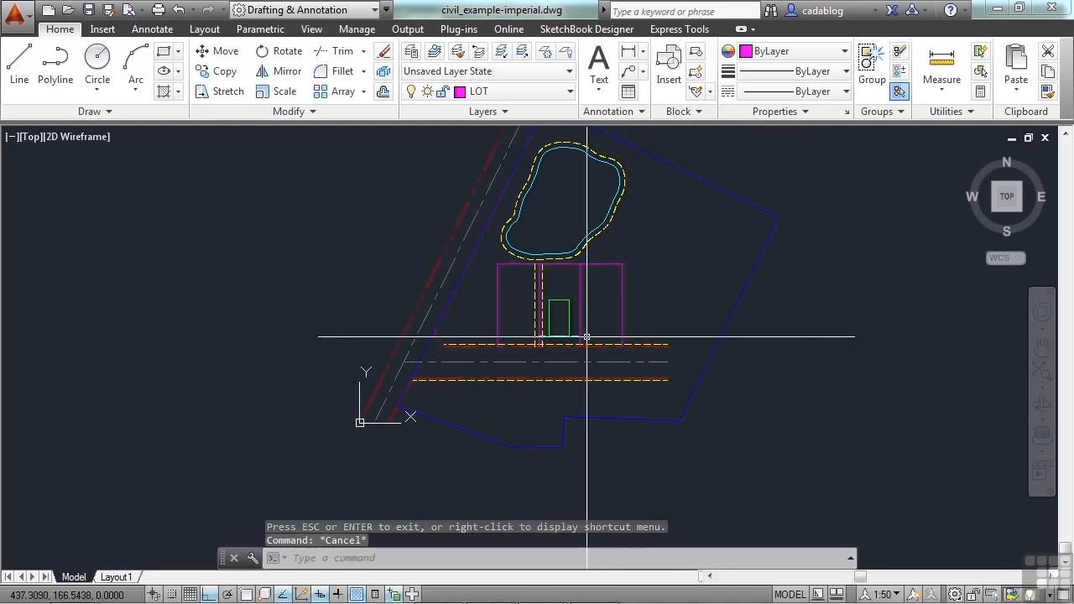
{"action": "left_click", "coordinate": [311, 30]}
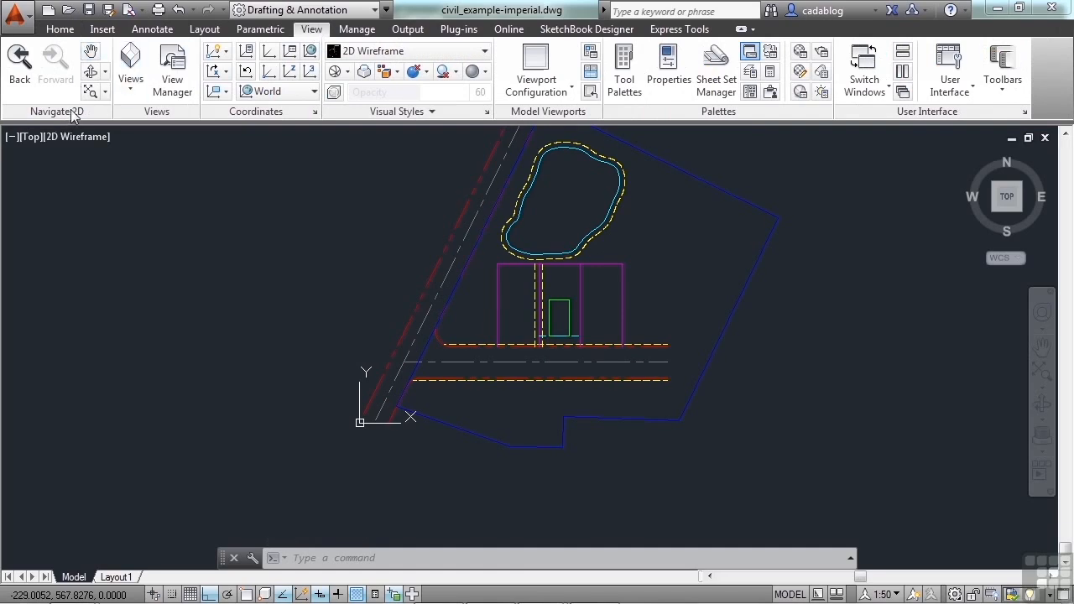
{"action": "left_click", "coordinate": [90, 52]}
{"action": "mouse_move", "coordinate": [303, 213]}
{"action": "left_mouse_down"}
{"action": "mouse_move", "coordinate": [378, 244]}
{"action": "mouse_move", "coordinate": [385, 271]}
{"action": "left_mouse_up"}
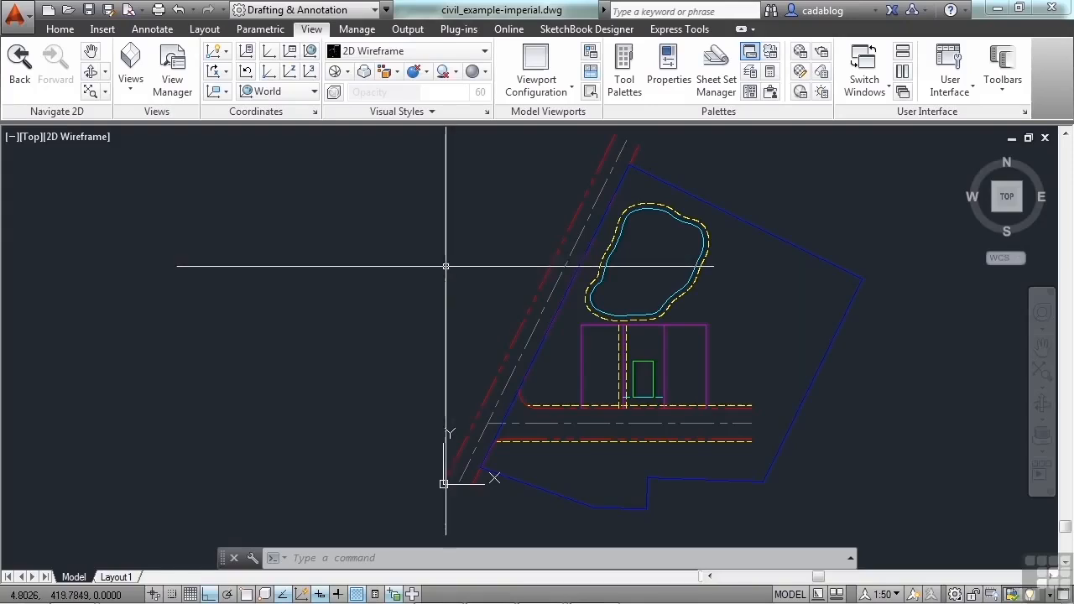
{"action": "mouse_move", "coordinate": [445, 266]}
{"action": "middle_mouse_down"}
{"action": "mouse_move", "coordinate": [328, 295]}
{"action": "mouse_move", "coordinate": [599, 279]}
{"action": "mouse_move", "coordinate": [372, 263]}
{"action": "mouse_move", "coordinate": [160, 268]}
{"action": "middle_mouse_up"}
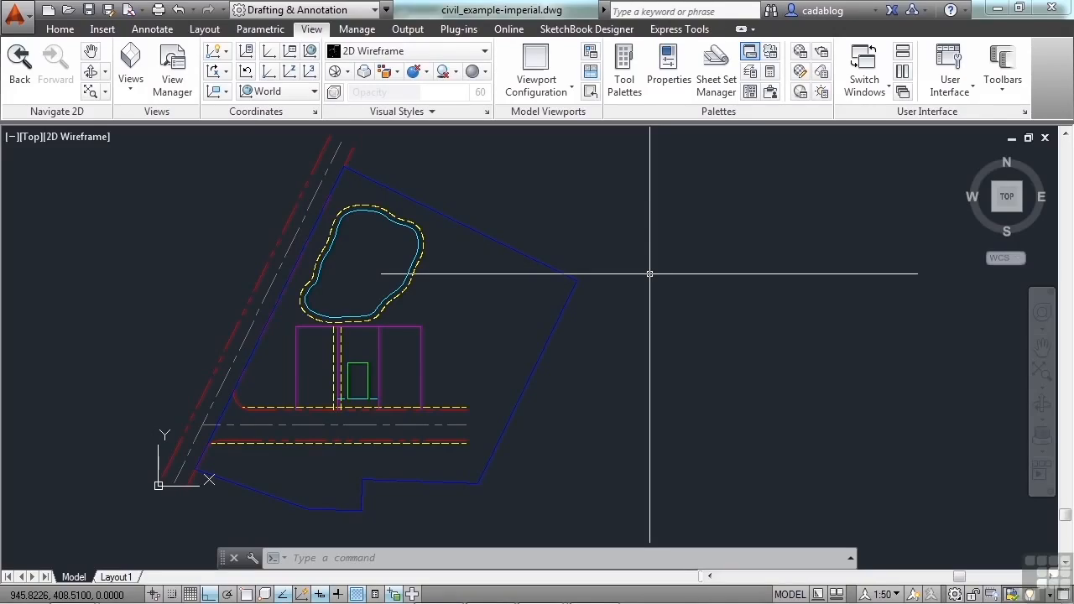
Draw a line with Ortho off from just east of the lot boundary across the site to a point west of the road
{"action": "middle_click_drag", "start_coordinate": [636, 279], "coordinate": [655, 286]}
{"action": "type", "text": "l"}
{"action": "key", "text": "Return"}
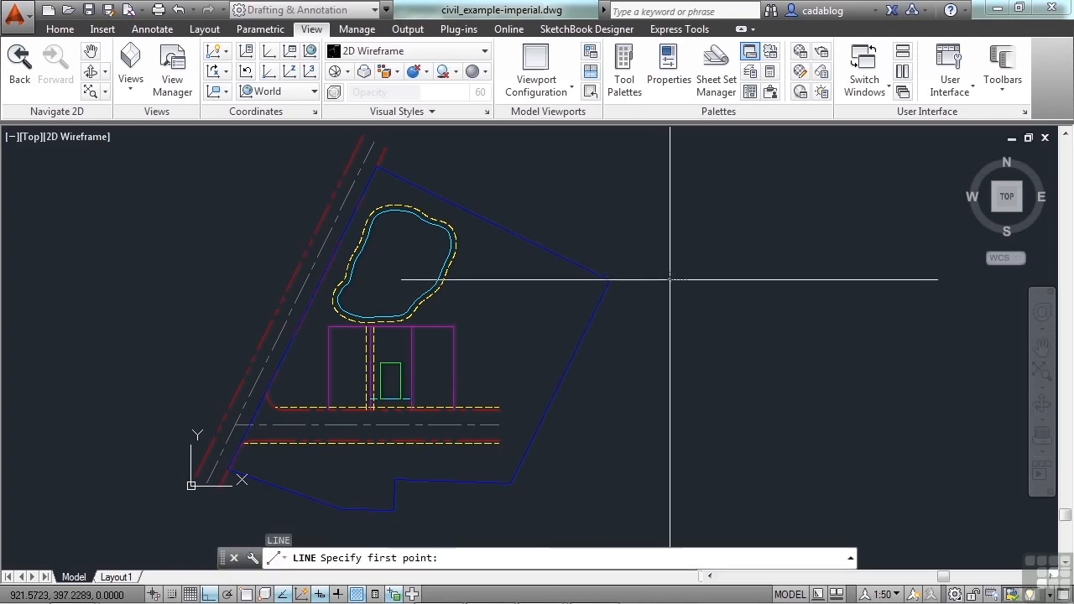
{"action": "left_click", "coordinate": [669, 279]}
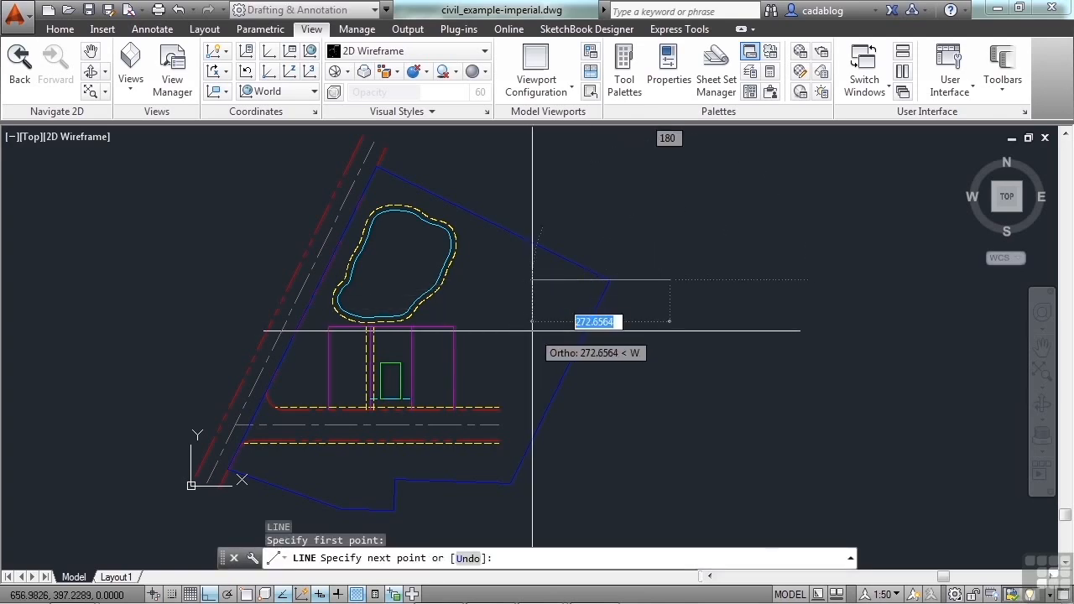
{"action": "key", "text": "F8"}
{"action": "middle_click_drag", "start_coordinate": [364, 372], "coordinate": [826, 361]}
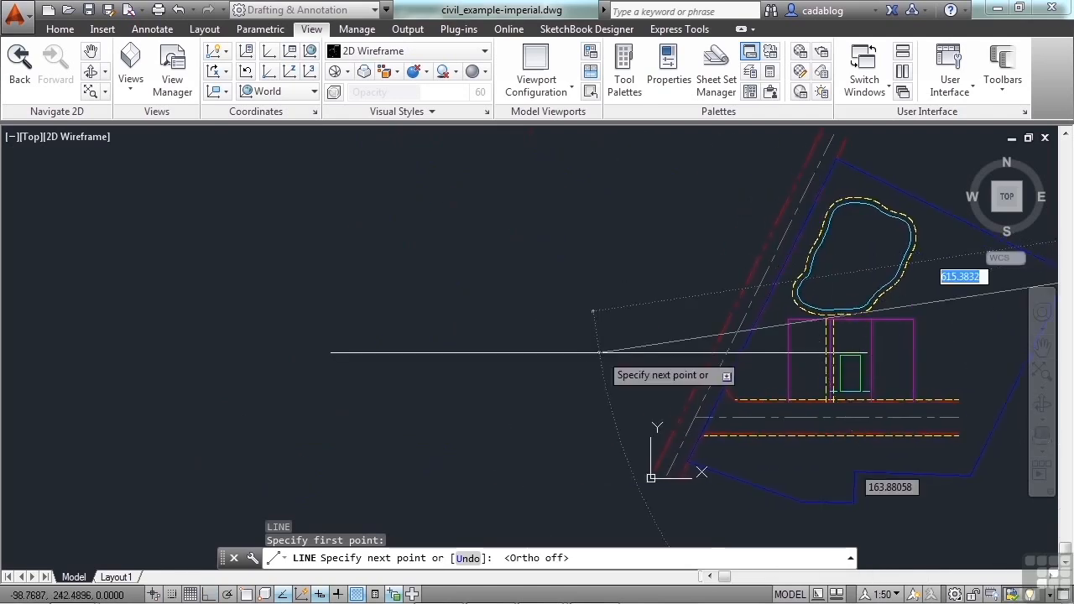
{"action": "left_click", "coordinate": [522, 329]}
{"action": "scroll", "coordinate": [411, 361], "scroll_direction": "down", "scroll_amount": 5}
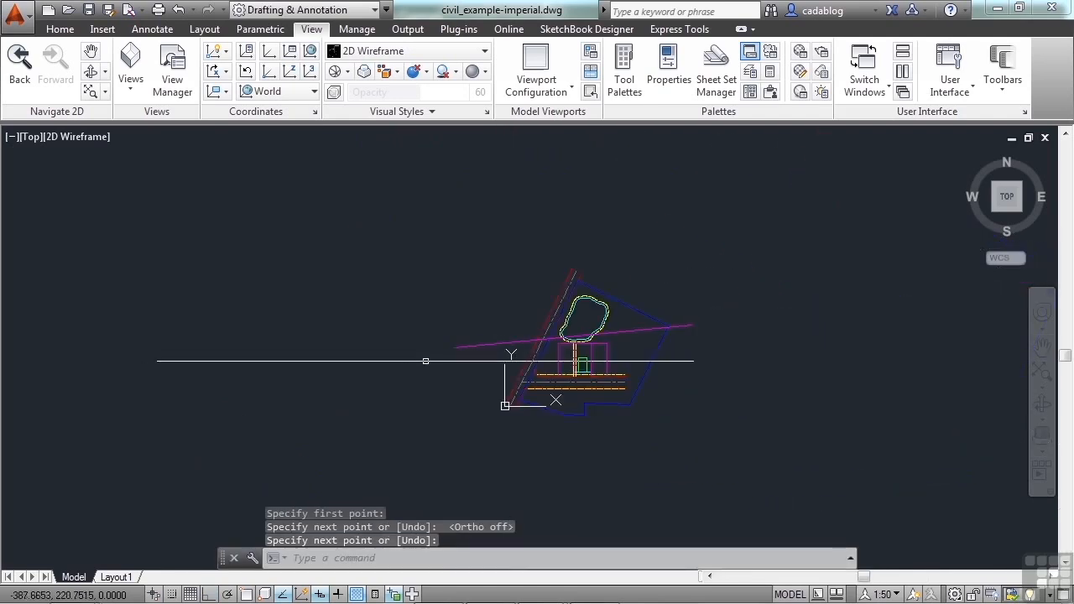
{"action": "scroll", "coordinate": [566, 369], "scroll_direction": "up", "scroll_amount": 3}
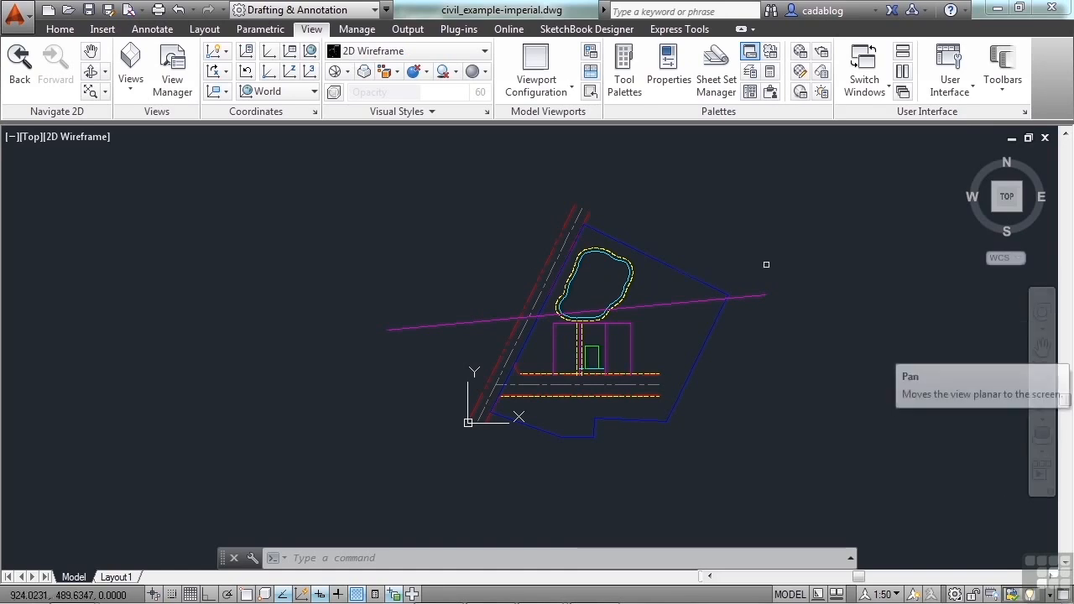
Draw a line from west of the road across the pond to the lot's east boundary, using Pan transparently between the two points
{"action": "type", "text": "l"}
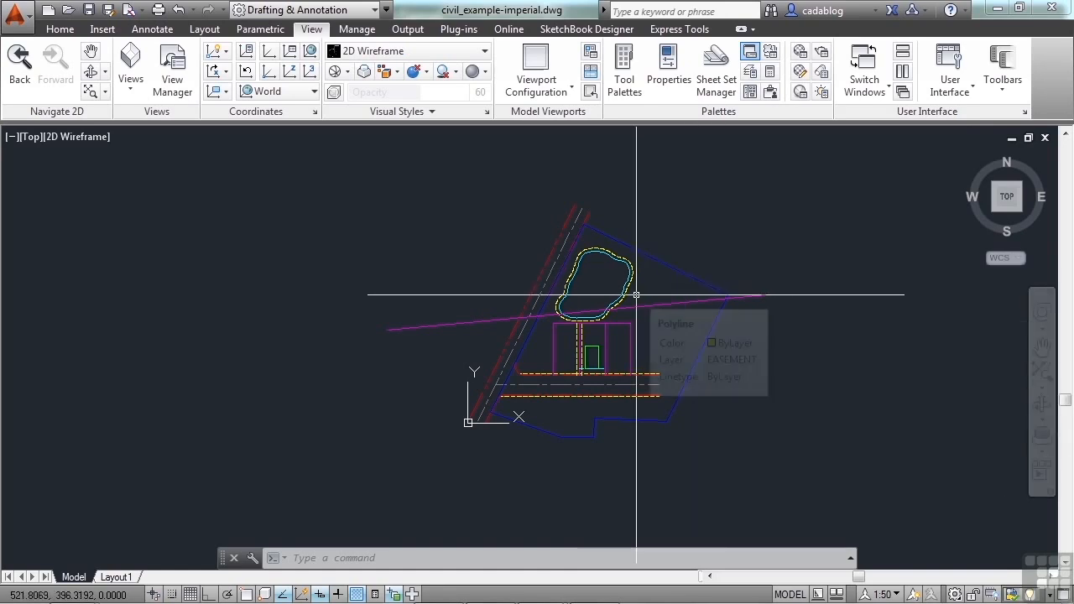
{"action": "key", "text": "Return"}
{"action": "left_click", "coordinate": [508, 273]}
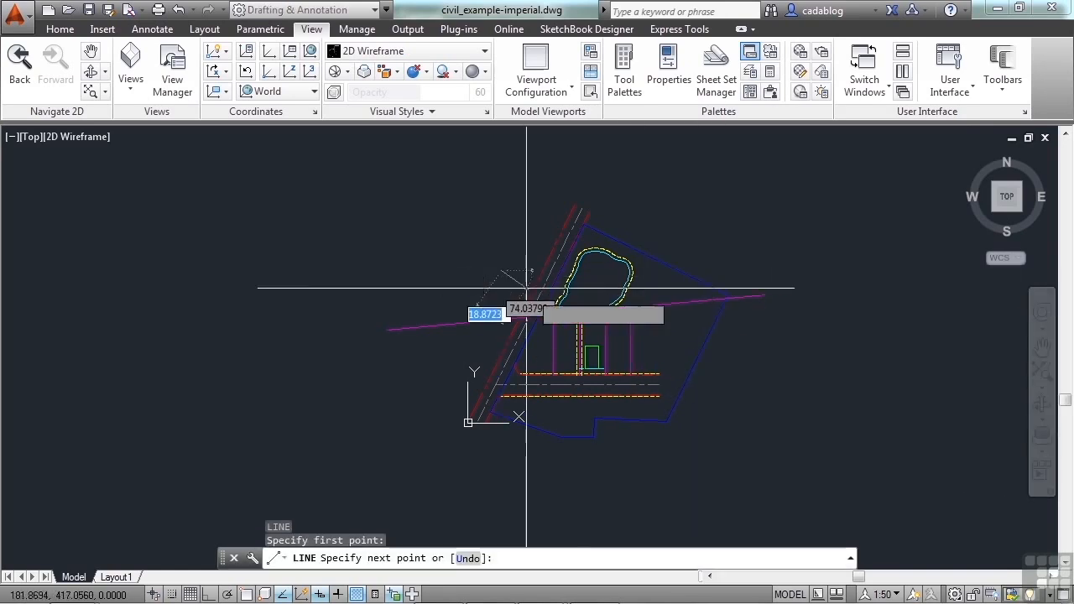
{"action": "left_click", "coordinate": [1041, 348]}
{"action": "mouse_move", "coordinate": [758, 331]}
{"action": "left_mouse_down"}
{"action": "mouse_move", "coordinate": [659, 283]}
{"action": "mouse_move", "coordinate": [664, 271]}
{"action": "left_mouse_up"}
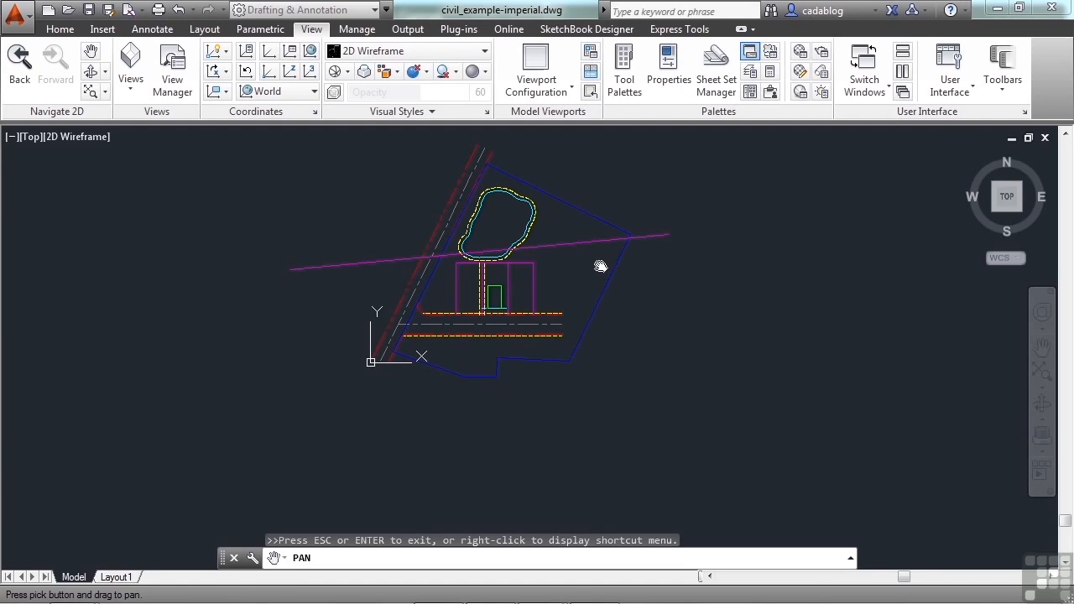
{"action": "key", "text": "Escape"}
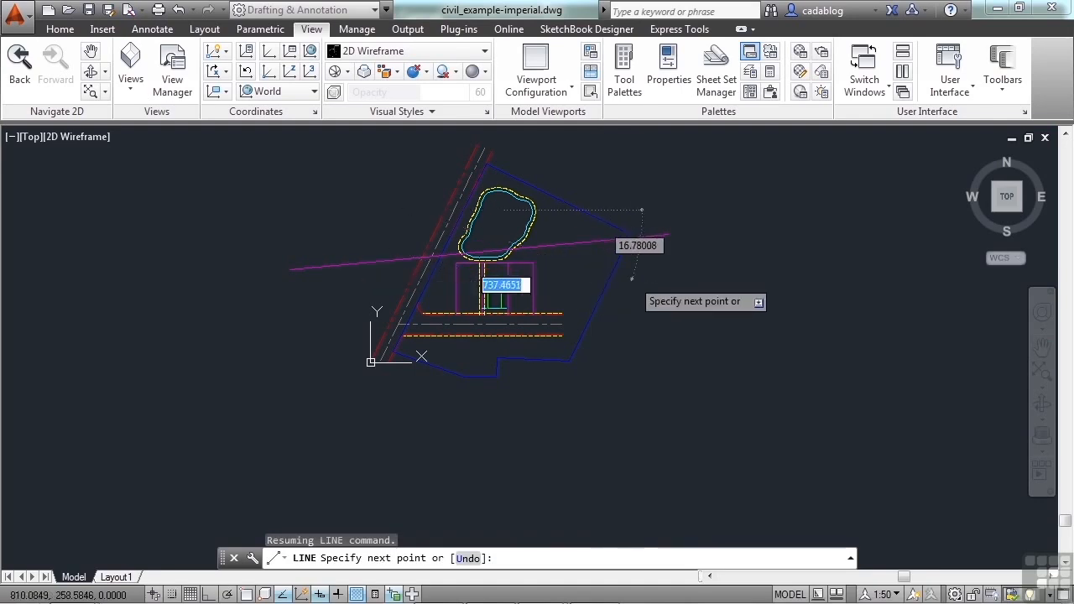
{"action": "left_click", "coordinate": [628, 275]}
Add a second line segment from the east boundary back across the lots to a point far west of the road, ending the line
{"action": "mouse_move", "coordinate": [654, 312]}
{"action": "middle_mouse_down"}
{"action": "mouse_move", "coordinate": [728, 373]}
{"action": "mouse_move", "coordinate": [776, 392]}
{"action": "middle_mouse_up"}
{"action": "middle_click_drag", "start_coordinate": [379, 307], "coordinate": [492, 287]}
{"action": "middle_click_drag", "start_coordinate": [468, 384], "coordinate": [469, 384]}
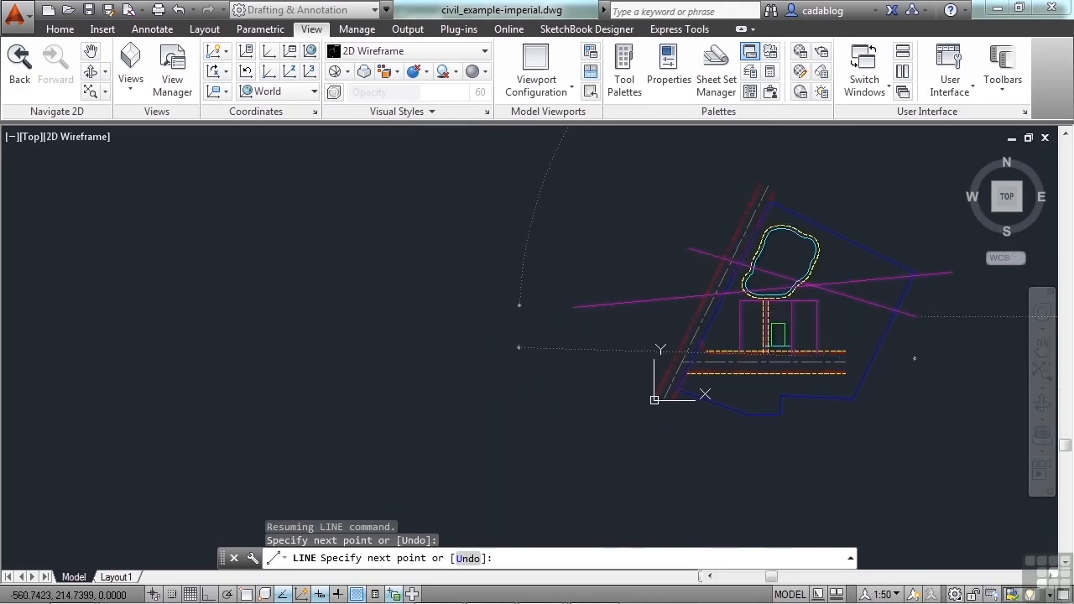
{"action": "left_click", "coordinate": [491, 363]}
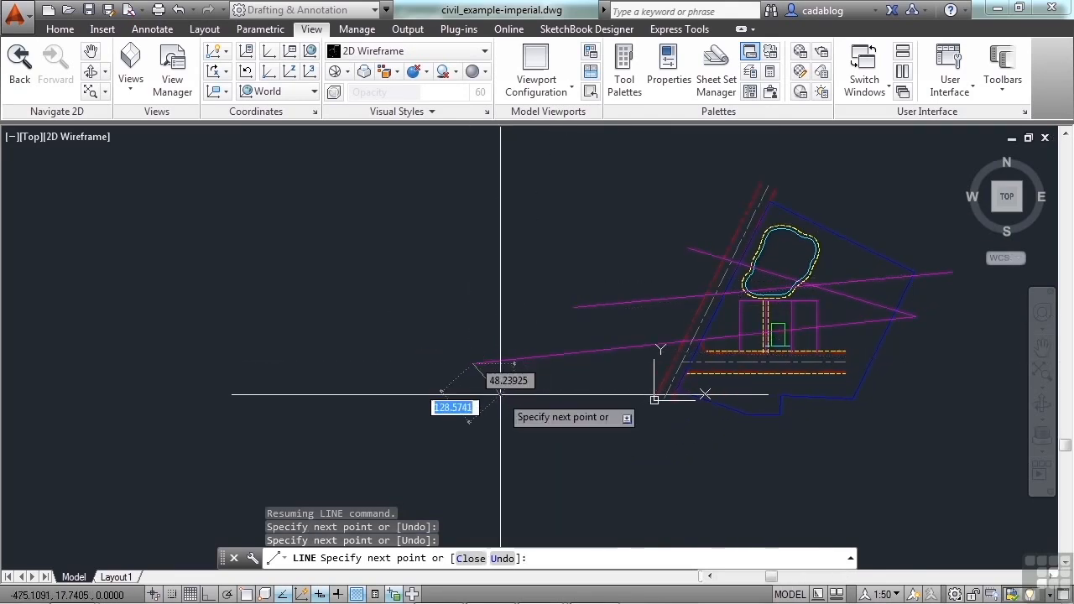
{"action": "key", "text": "Escape"}
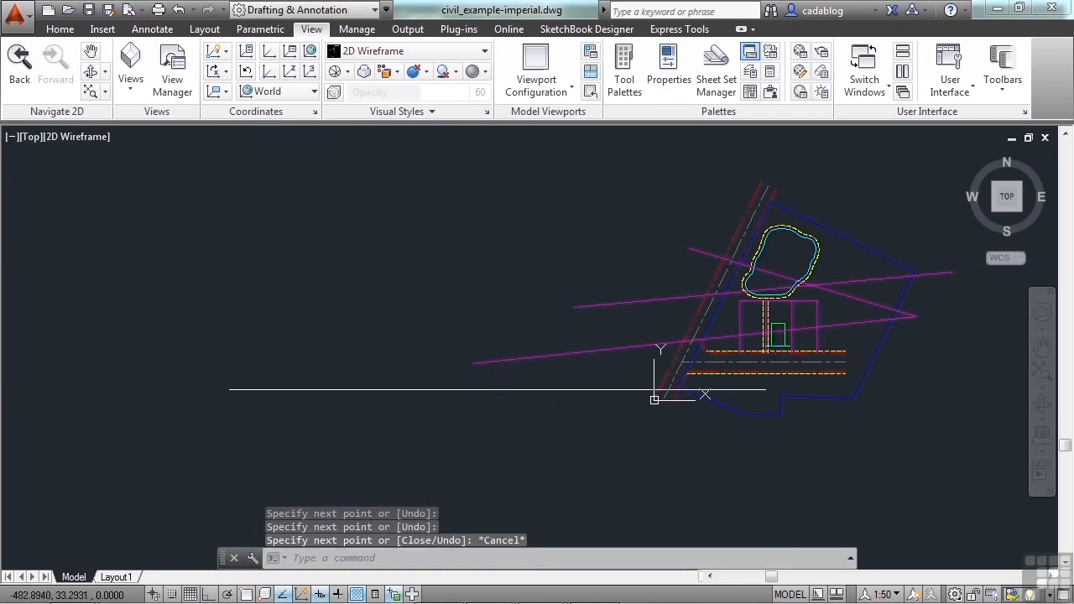
Draw another line from southwest of the site to northeast of the lot boundary, running 'pan transparently between its two points
{"action": "key", "text": "Return"}
{"action": "left_click", "coordinate": [507, 398]}
{"action": "type", "text": "'pan"}
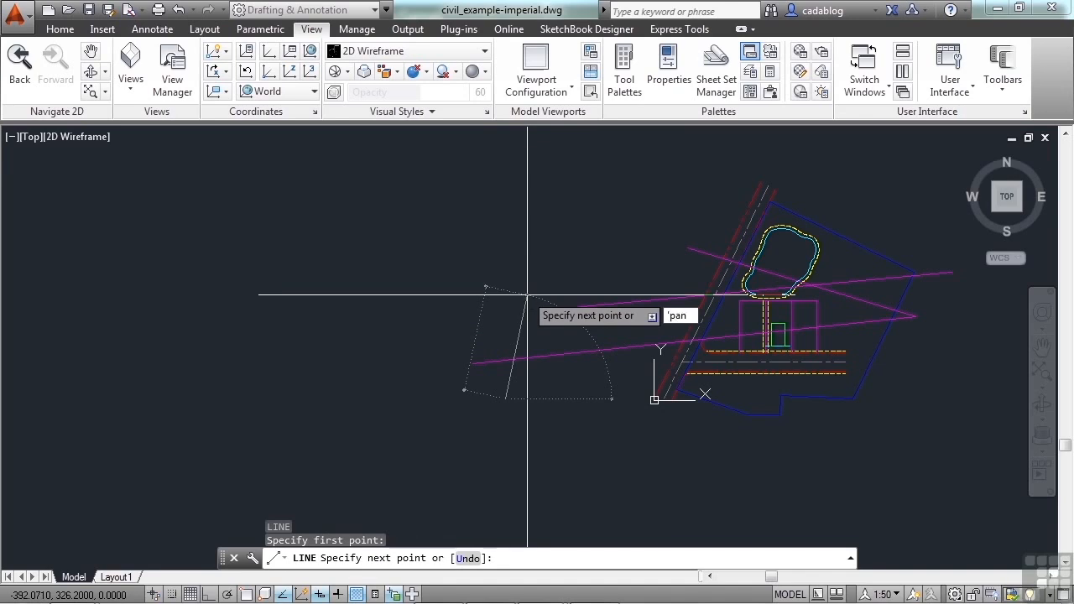
{"action": "key", "text": "Return"}
{"action": "left_click_drag", "start_coordinate": [619, 272], "coordinate": [530, 275]}
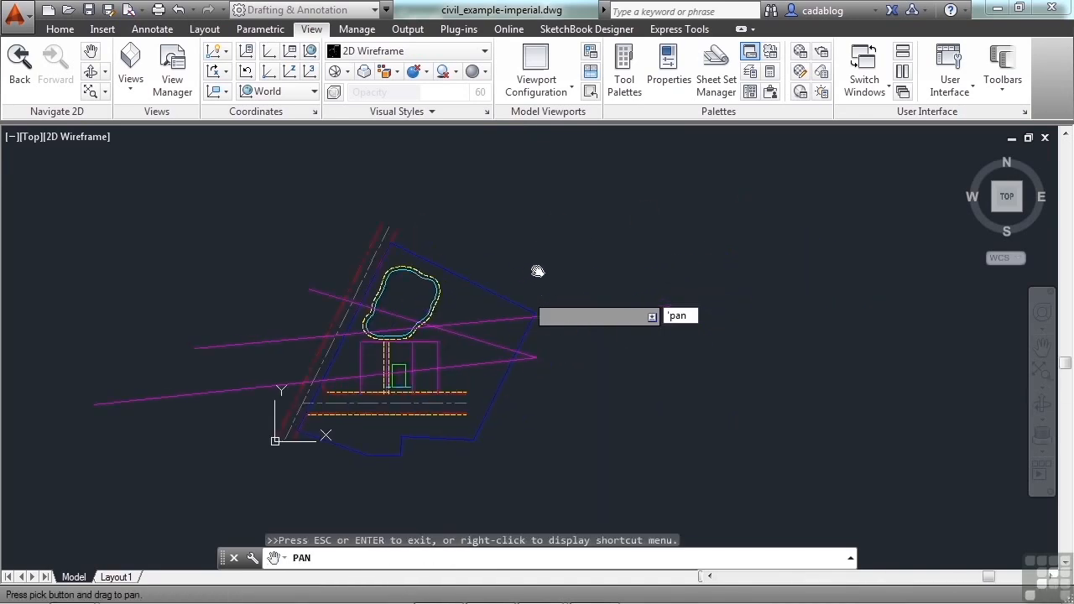
{"action": "key", "text": "Escape"}
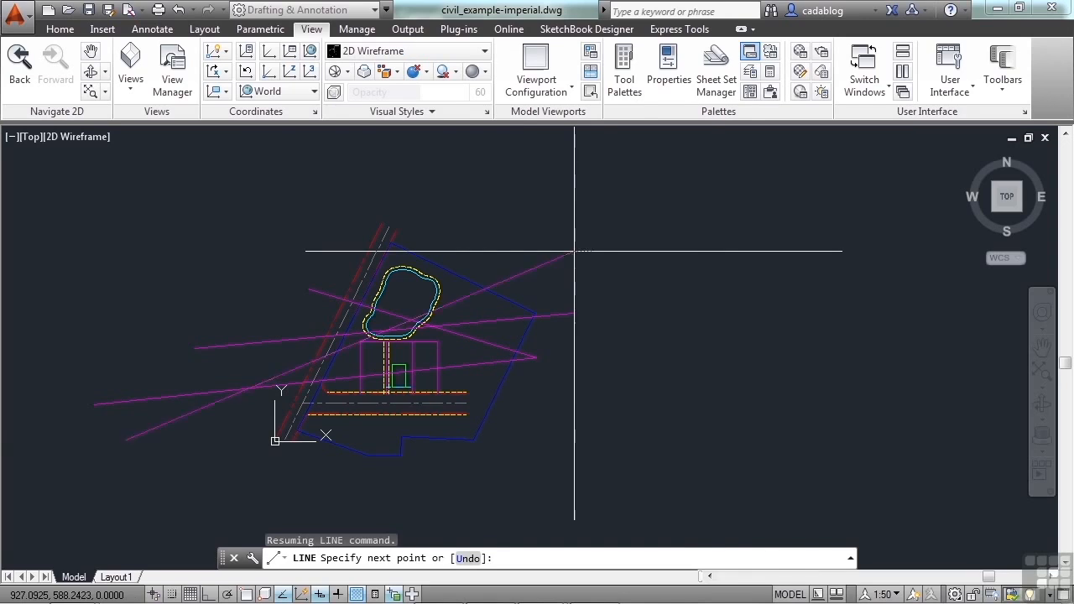
{"action": "left_click", "coordinate": [575, 251]}
{"action": "key", "text": "Return"}
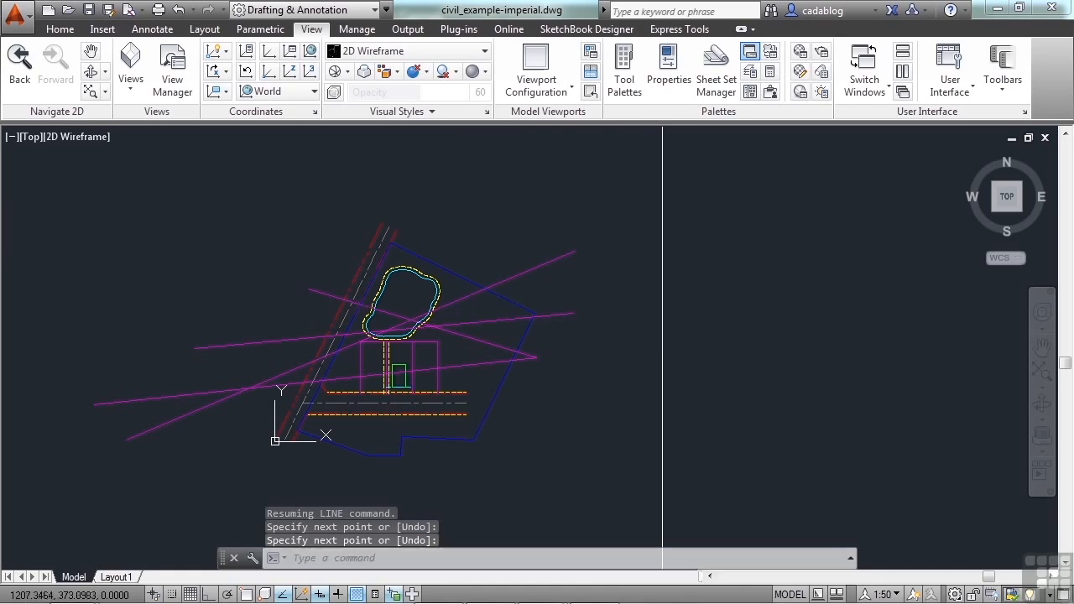
{"action": "middle_click_drag", "start_coordinate": [496, 311], "coordinate": [565, 308]}
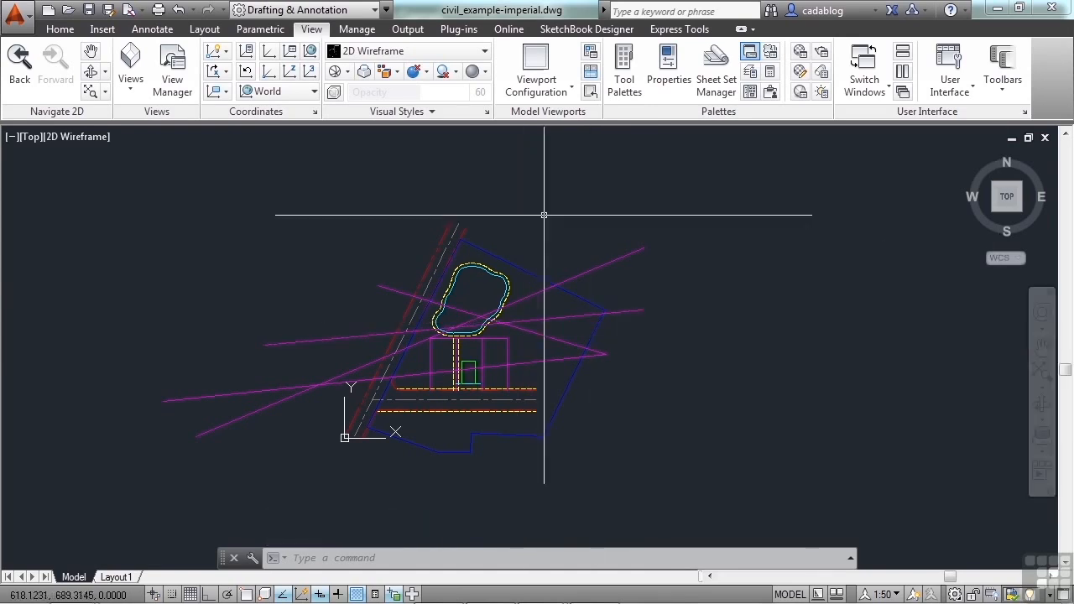
{"action": "left_click", "coordinate": [102, 29]}
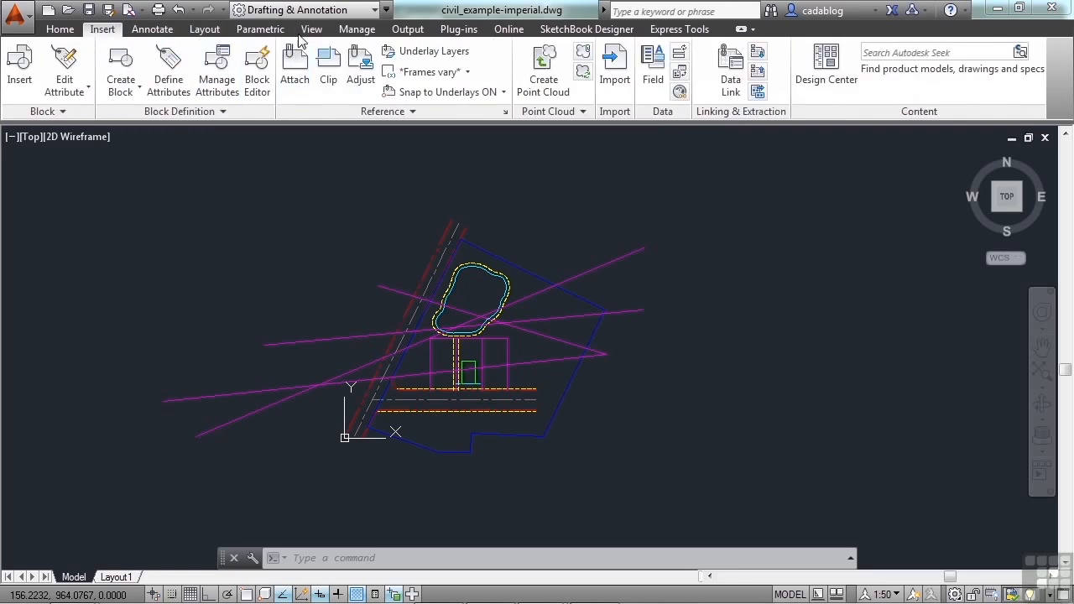
{"action": "left_click", "coordinate": [310, 30]}
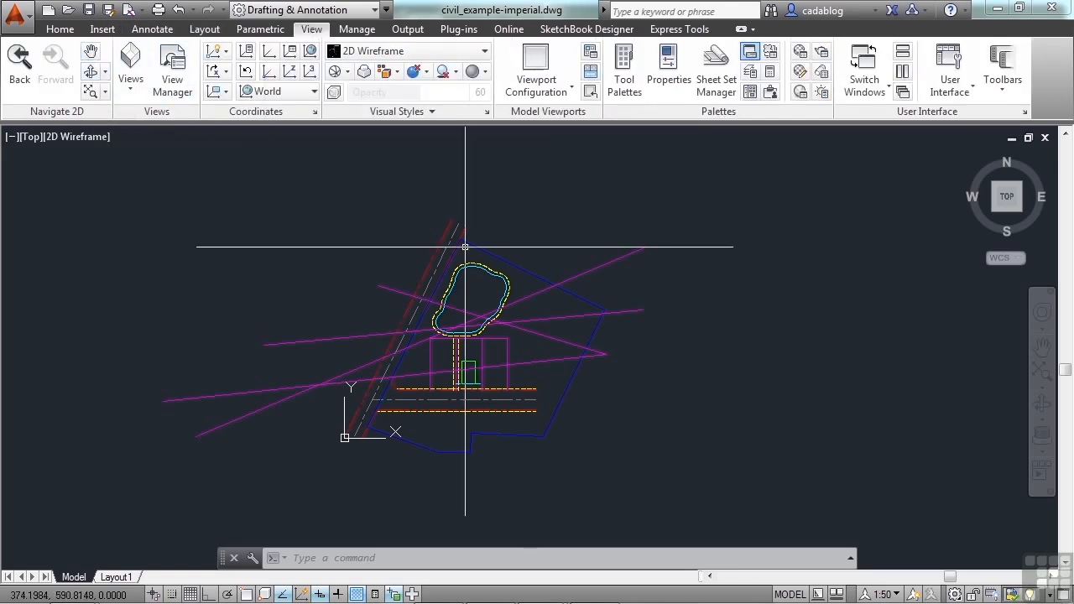